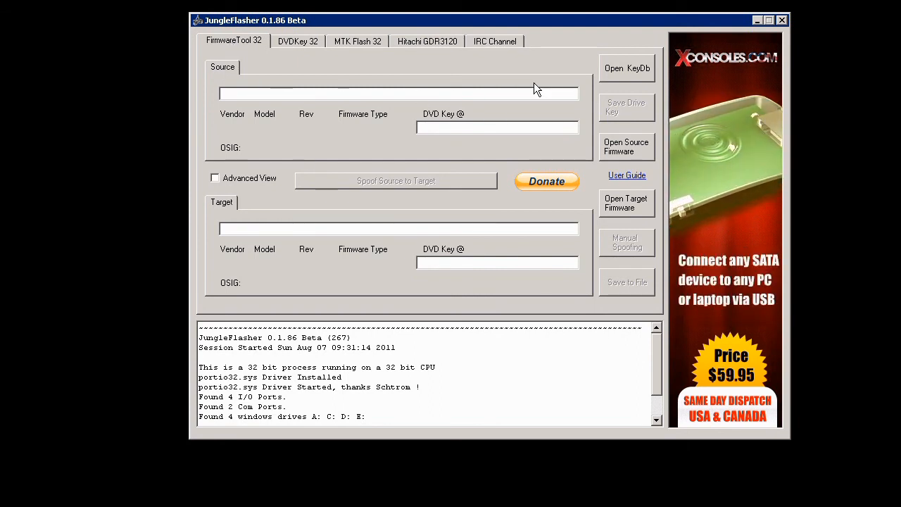
Browse the source-firmware dialog to JungleFlasher\firmware\old orig
left_click(620, 147)
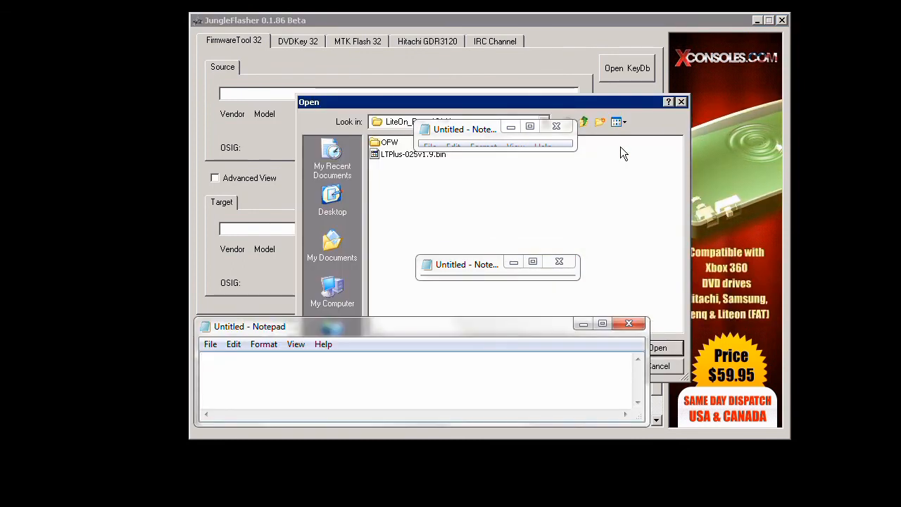
left_click(583, 122)
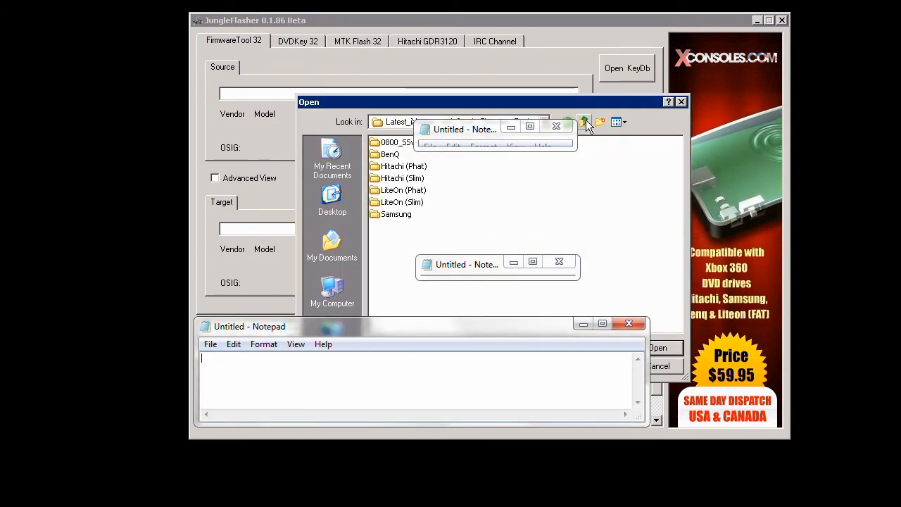
left_click(583, 122)
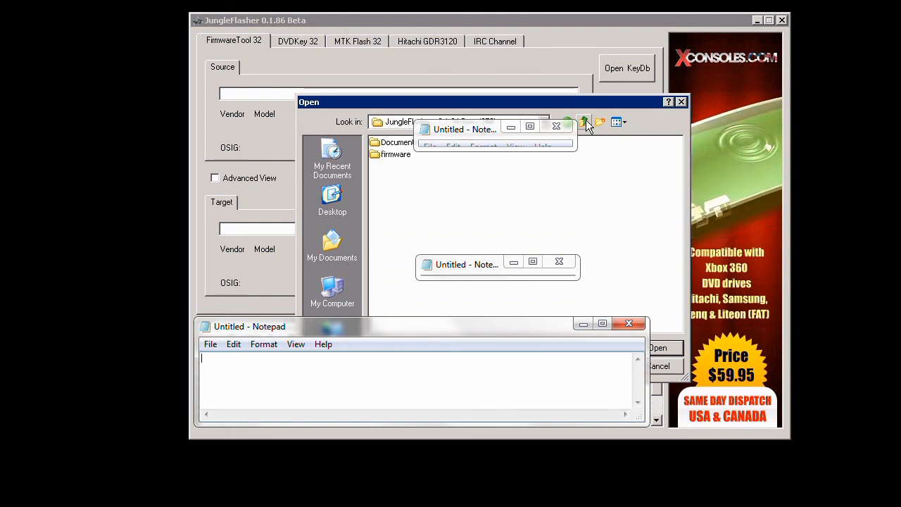
left_click(585, 123)
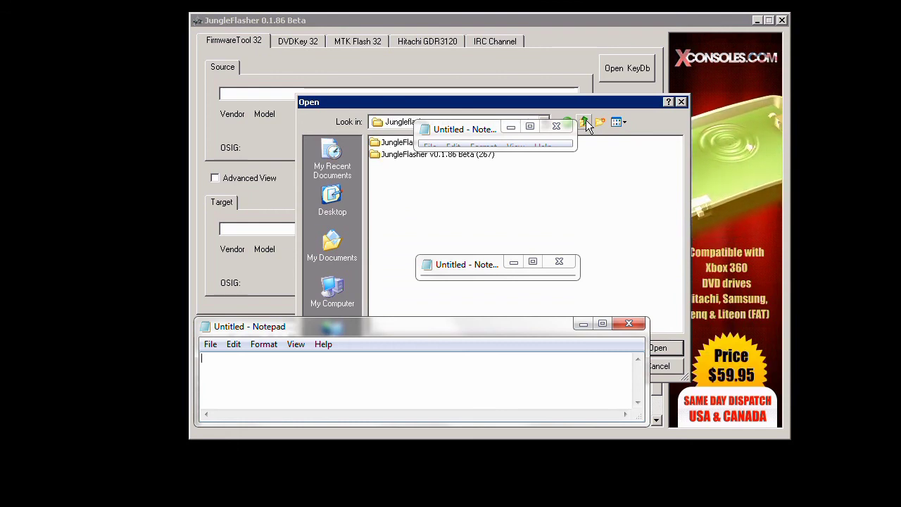
double_click(455, 154)
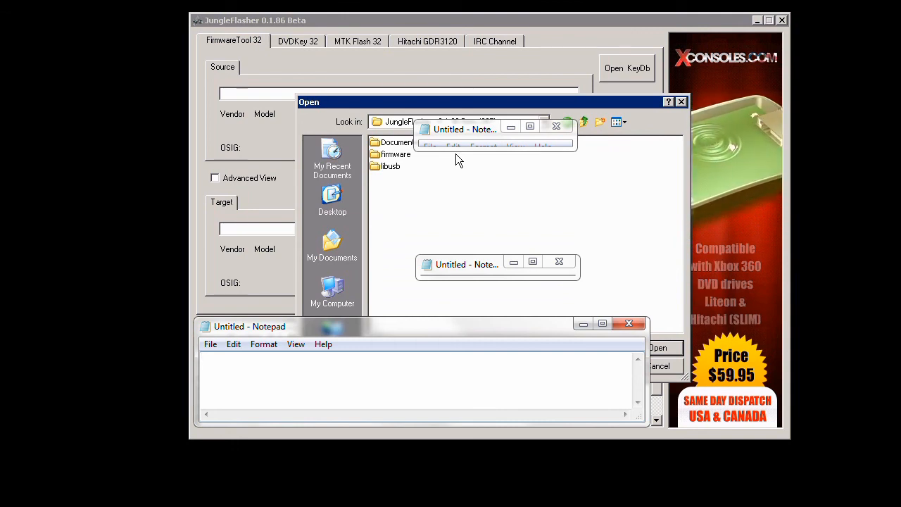
double_click(404, 156)
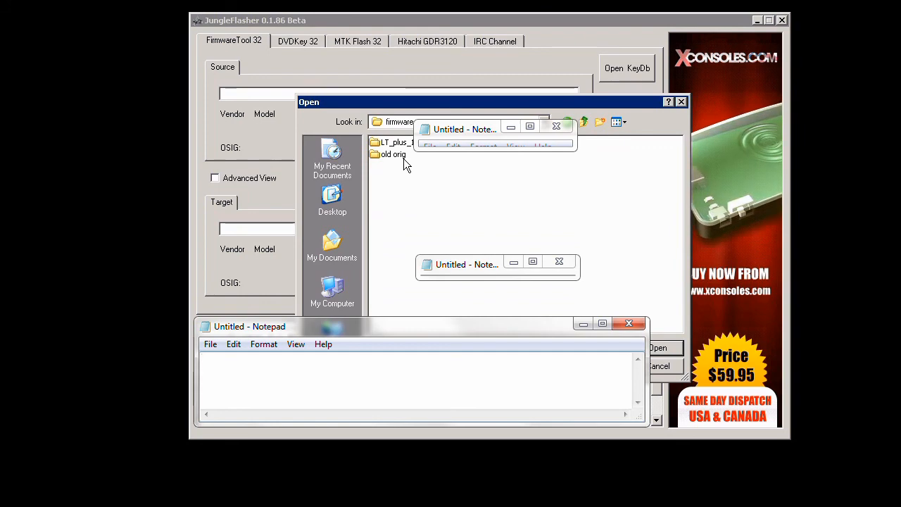
double_click(403, 155)
Load Lite-OFW.bin as source firmware, declining the iXtreme auto-load prompt
left_click(411, 149)
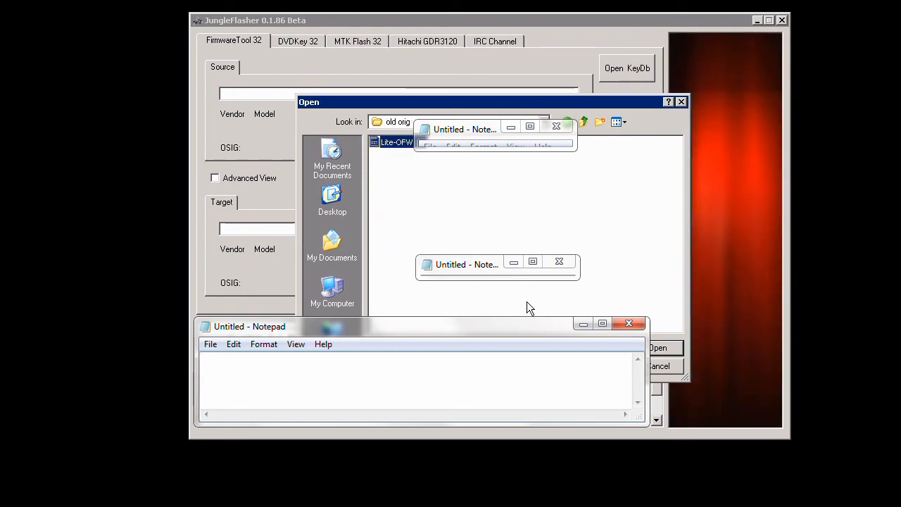
key("Return")
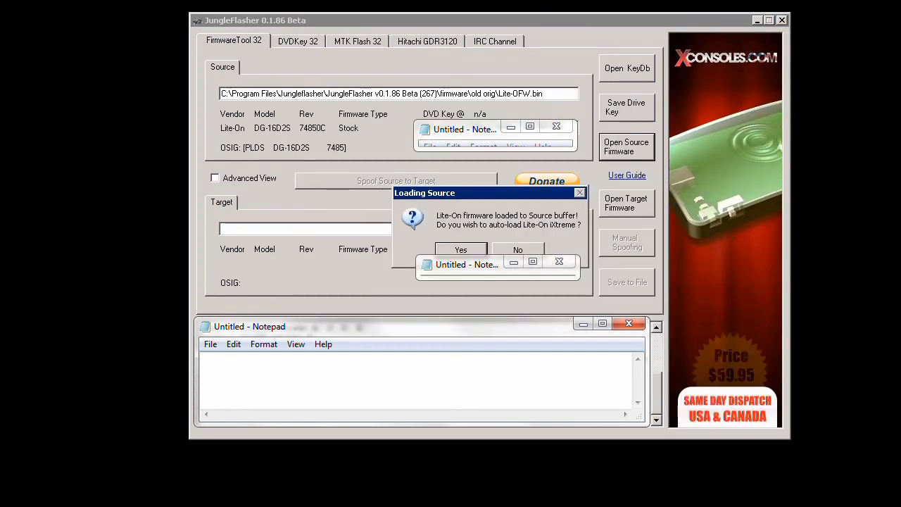
left_click(535, 250)
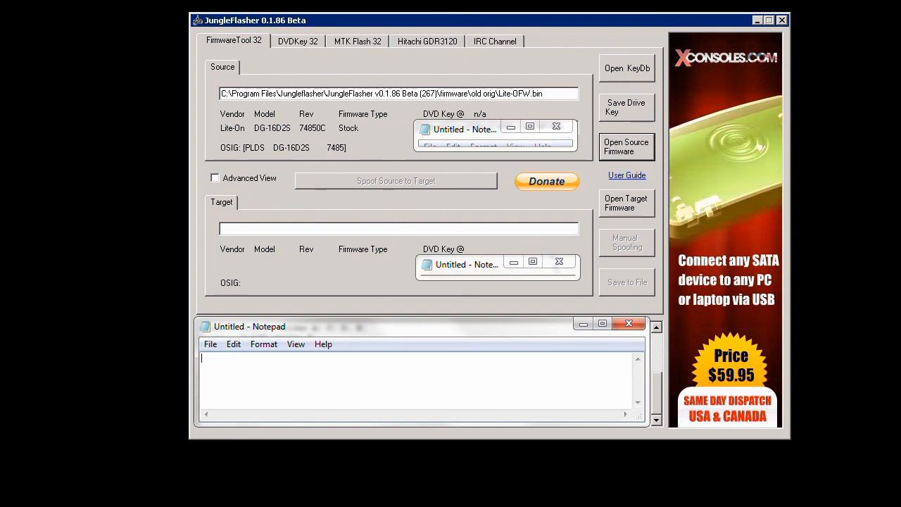
Browse the target-firmware dialog into JungleFlasher's firmware subfolders
left_click(625, 203)
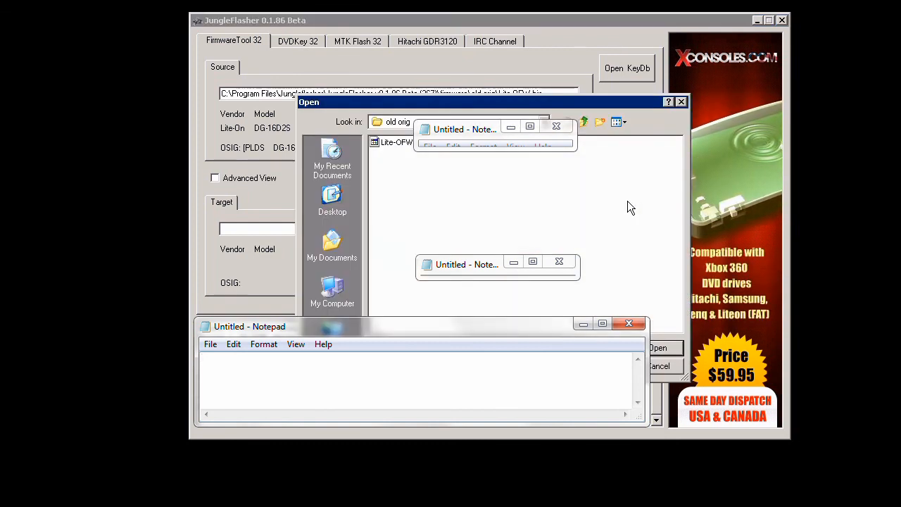
left_click(584, 121)
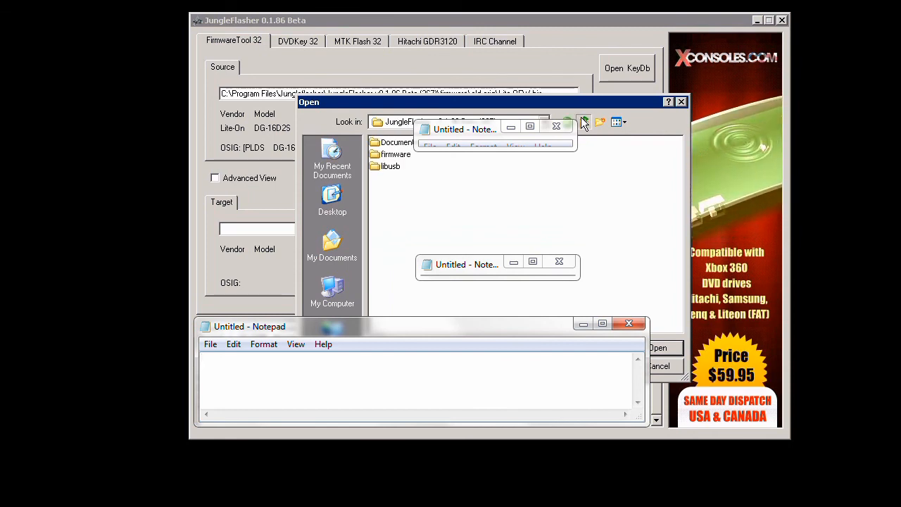
left_click(583, 121)
double_click(422, 154)
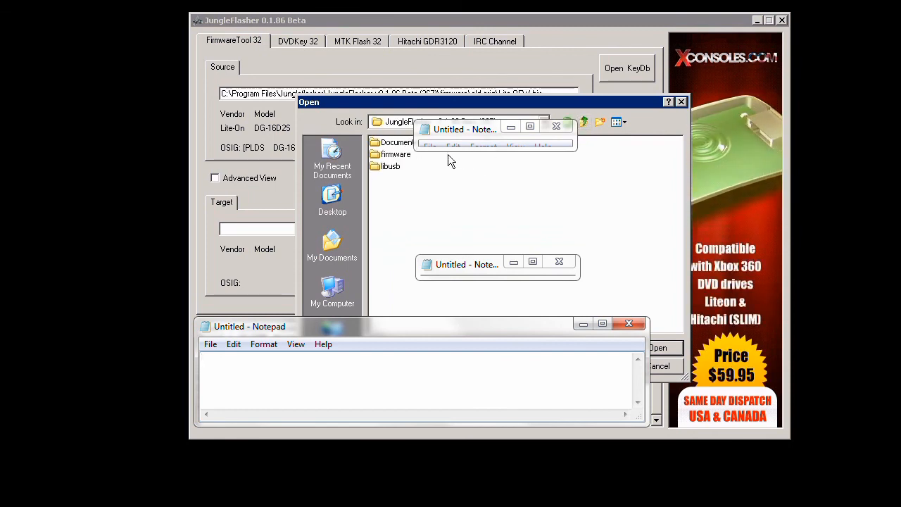
double_click(394, 154)
left_click(394, 155)
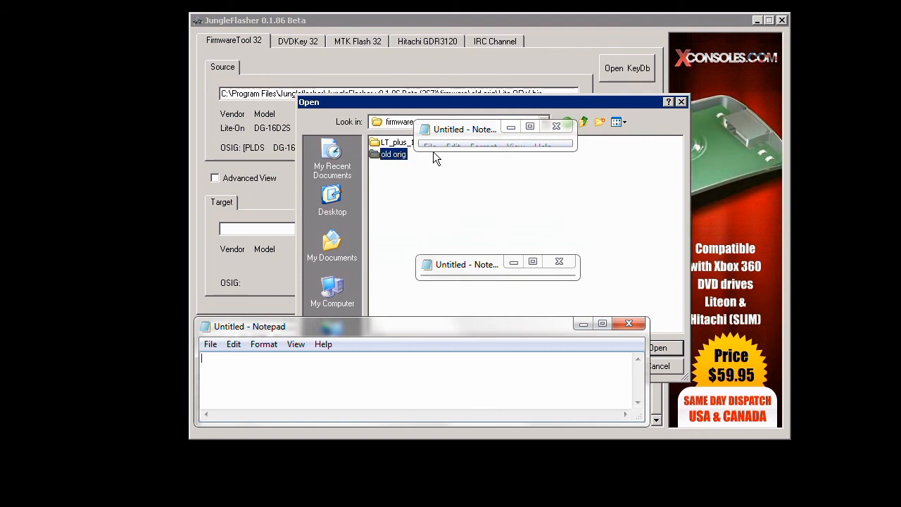
double_click(395, 154)
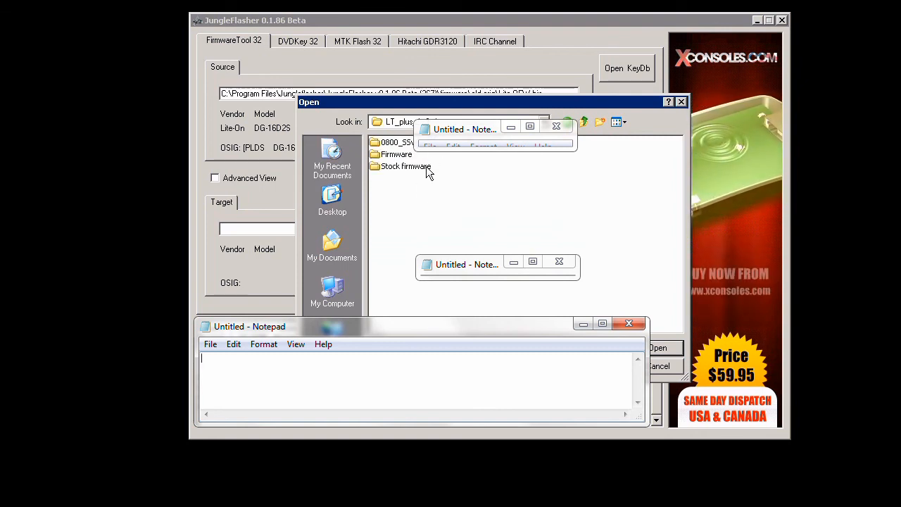
Load the original stock 02510C file from Stock firmware\LiteOn (Phat) as target firmware
left_click(406, 166)
double_click(406, 166)
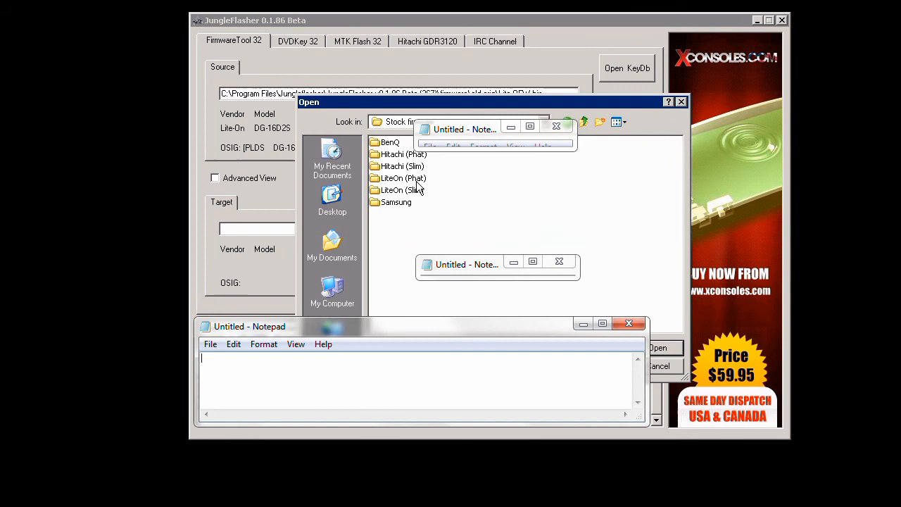
double_click(402, 178)
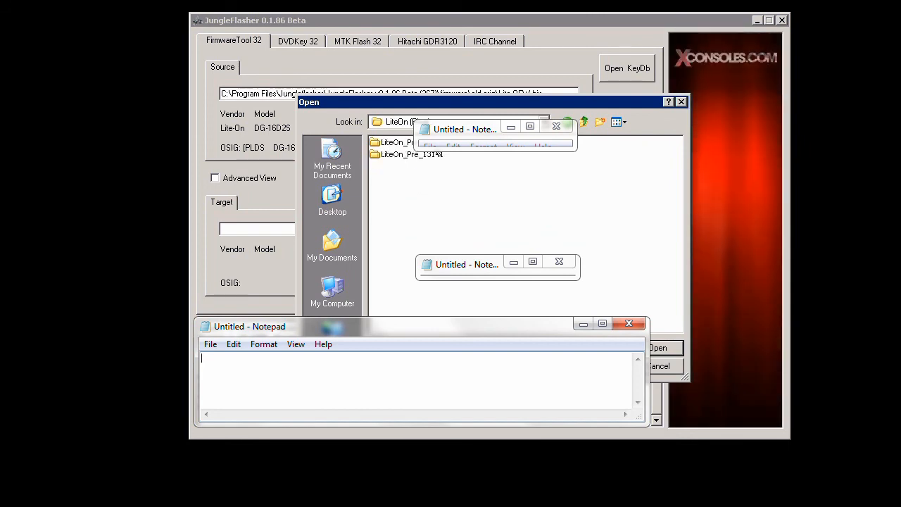
left_click(420, 143)
double_click(420, 143)
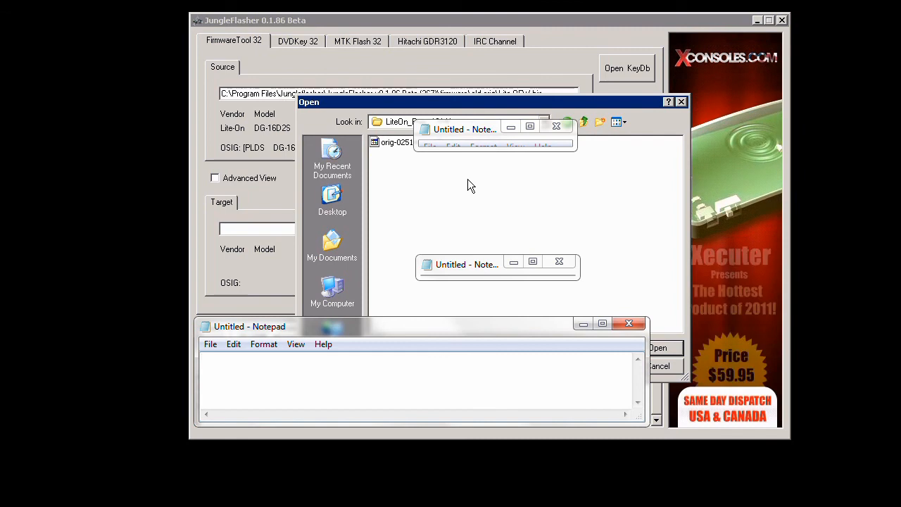
left_click(398, 142)
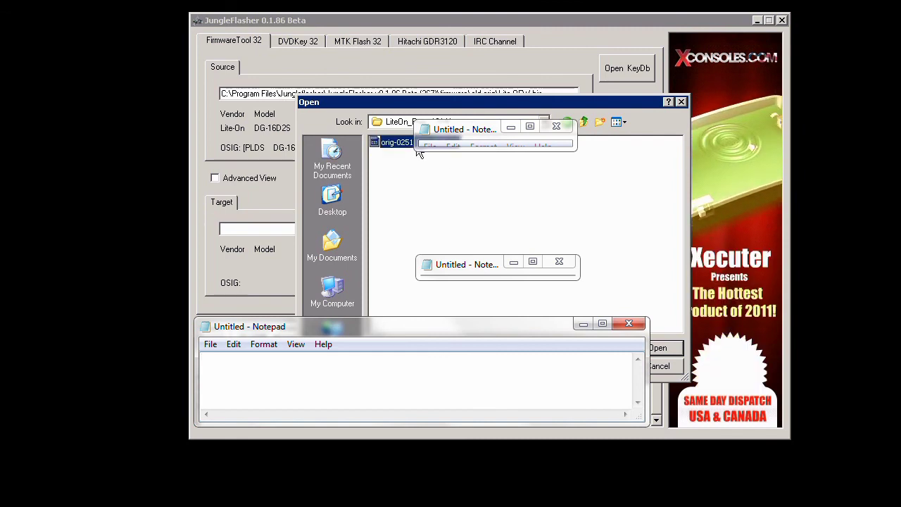
left_click(657, 348)
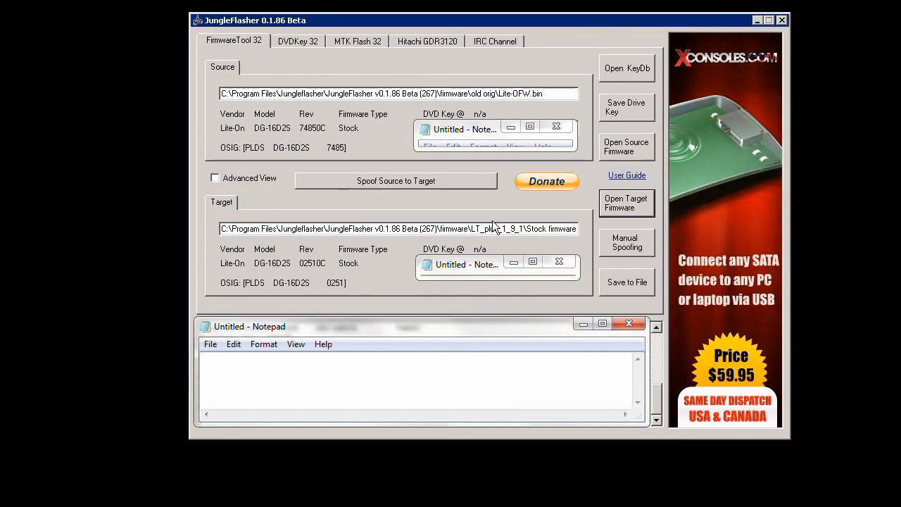
Spoof the source drive key onto the target firmware and reveal the target file's full path
left_click(421, 180)
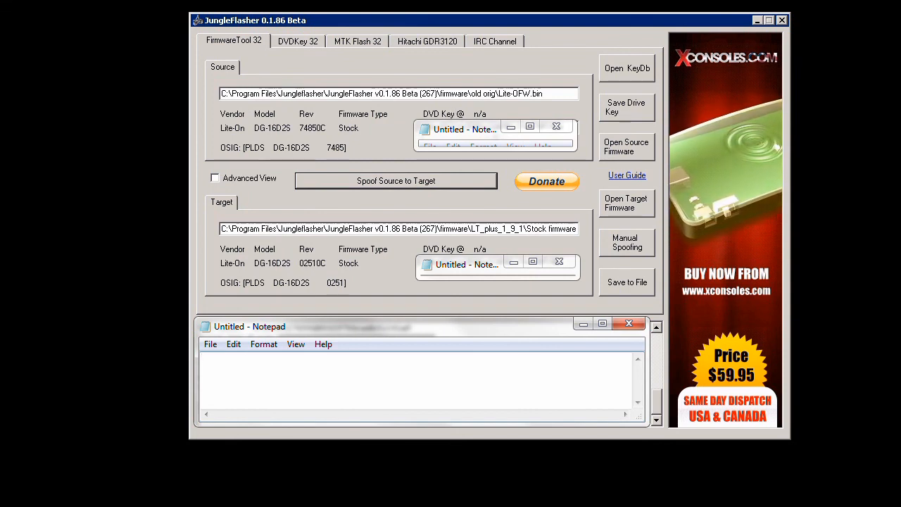
left_click(318, 228)
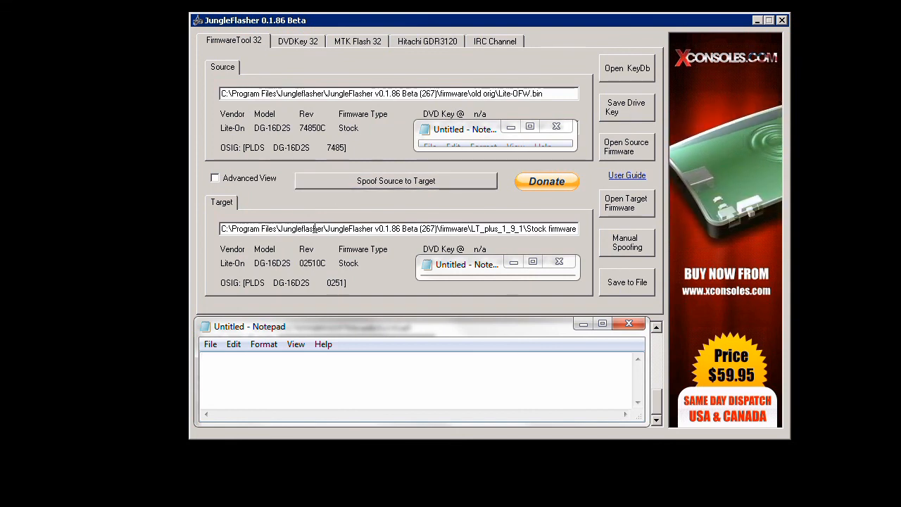
key("End")
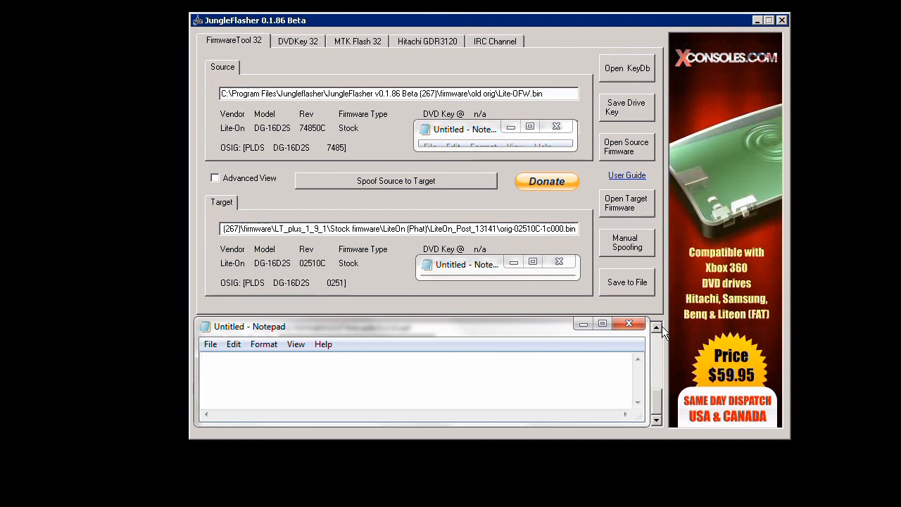
Save the spoofed target firmware as Lite_CFW.bin in the firmware folder
left_click(634, 284)
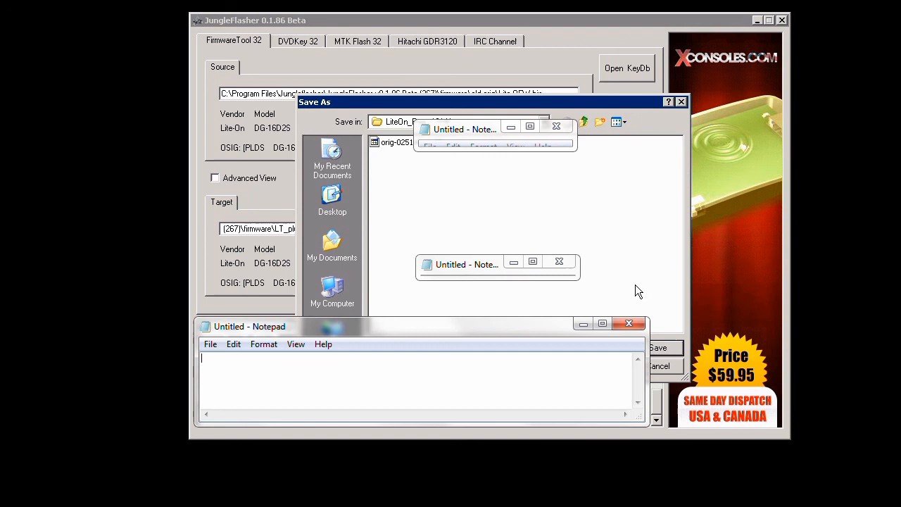
left_click(584, 122)
left_click(584, 123)
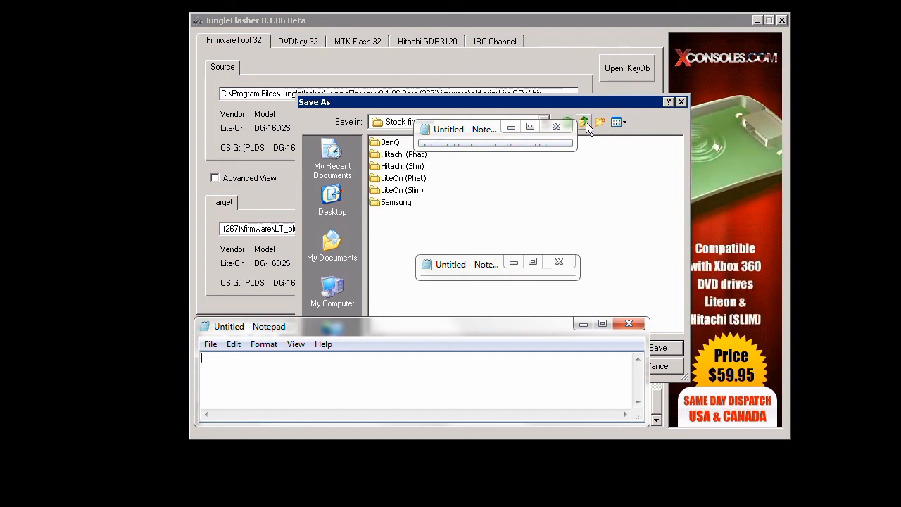
left_click(584, 123)
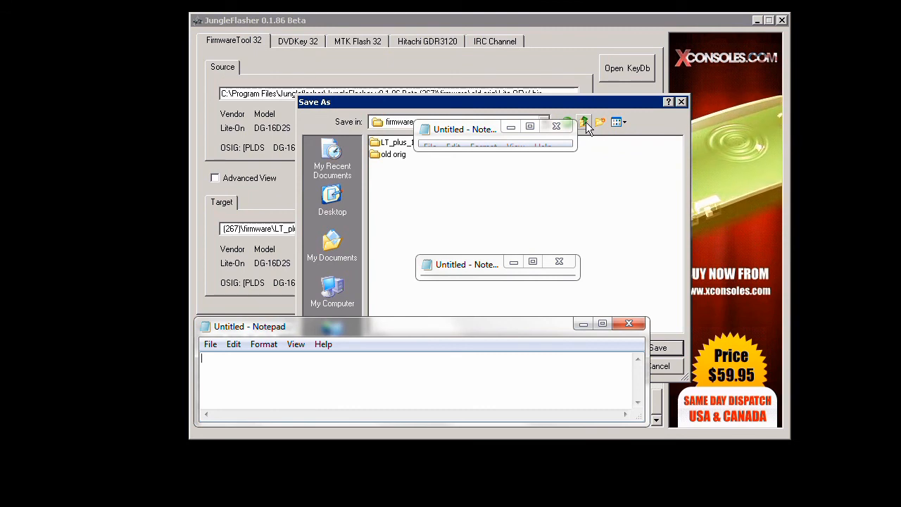
left_click(584, 123)
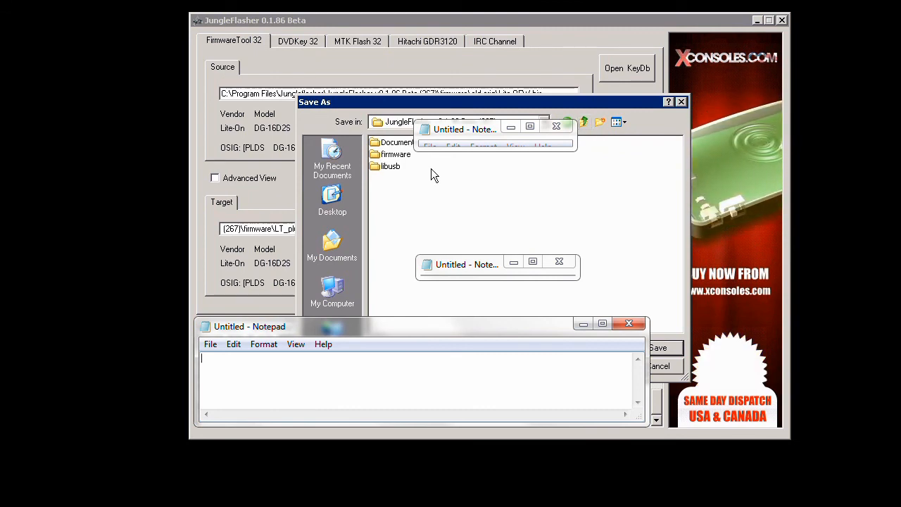
double_click(395, 154)
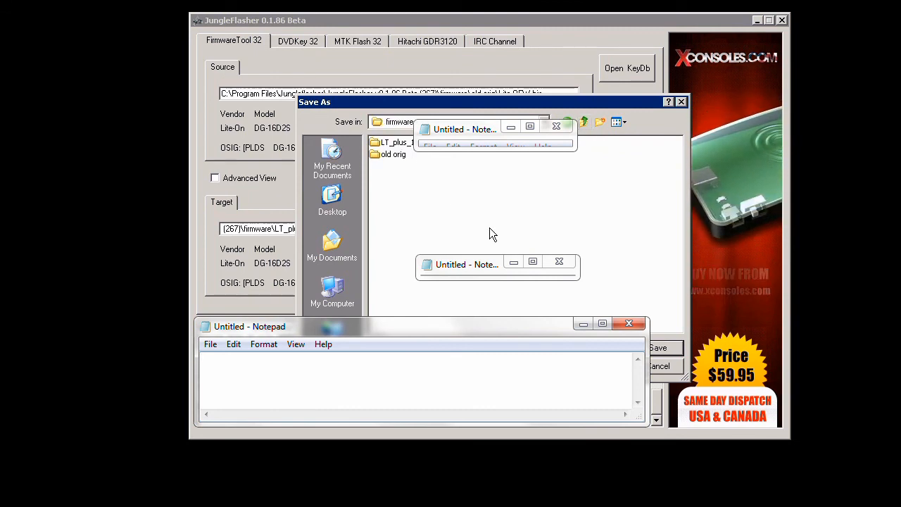
key("Return")
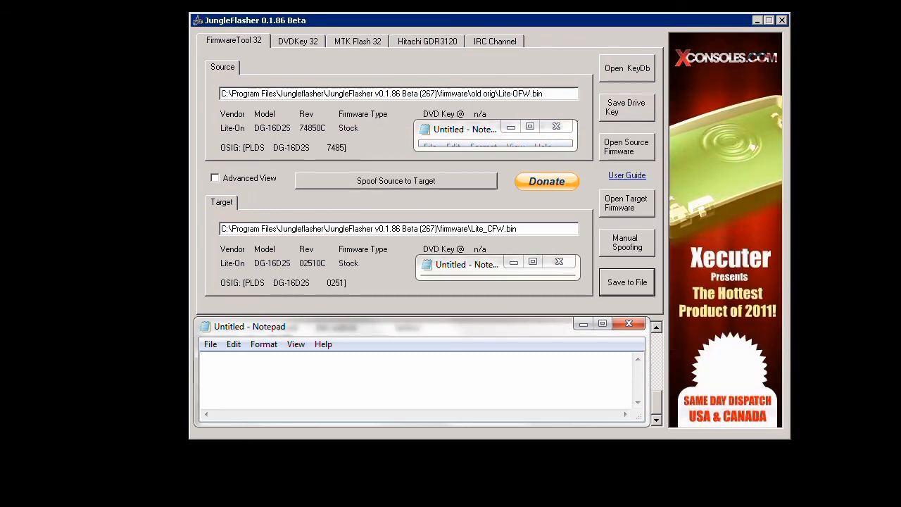
On the MTK Flash 32 page, send a Lite-On Erase request to port 0x9800, confirming both warnings
left_click(358, 41)
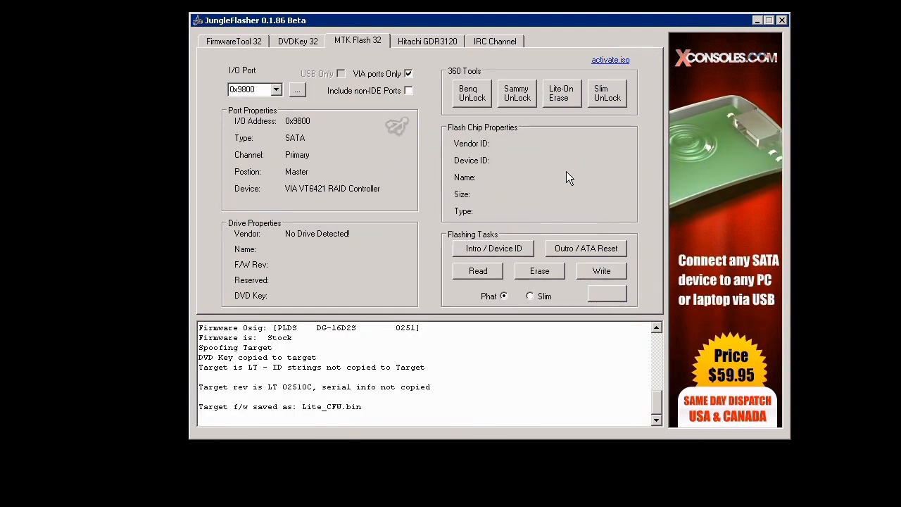
left_click(561, 95)
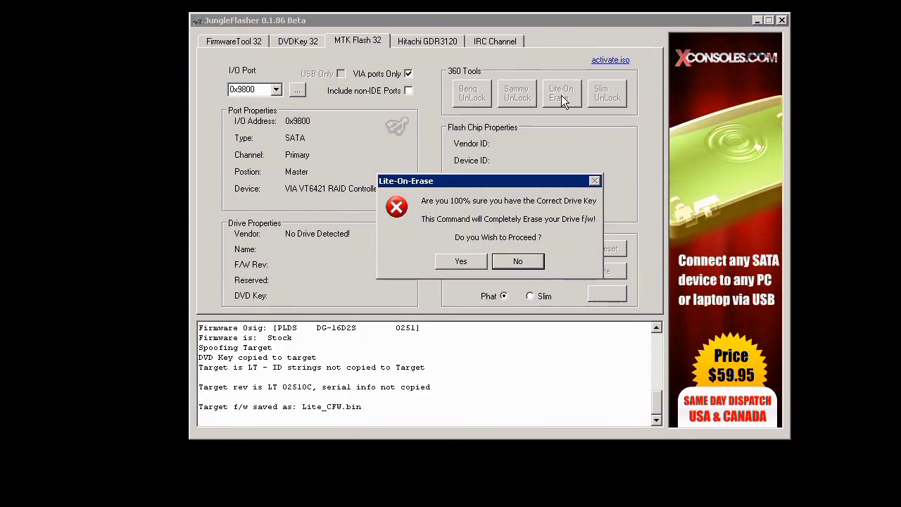
left_click(460, 262)
left_click(462, 270)
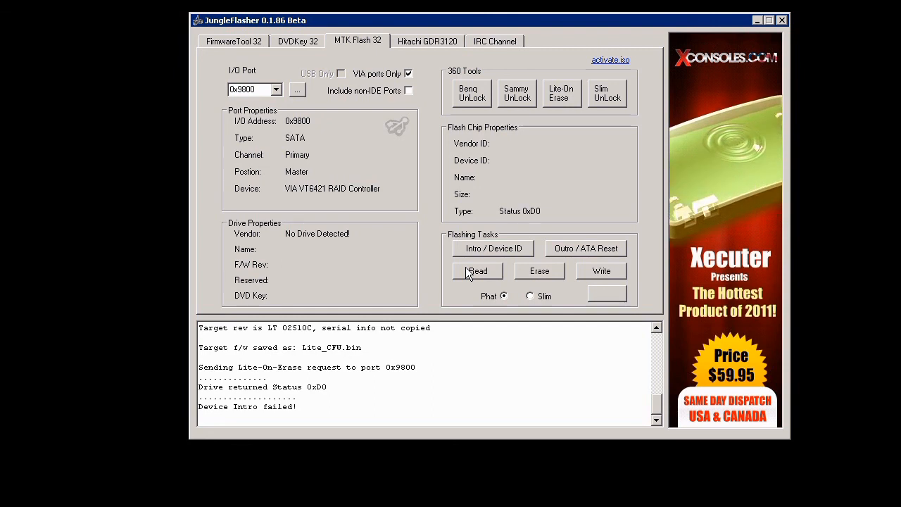
Send the vendor intro, resending after a power-cycle to identify the MX25L2005 flash chip
left_click(504, 246)
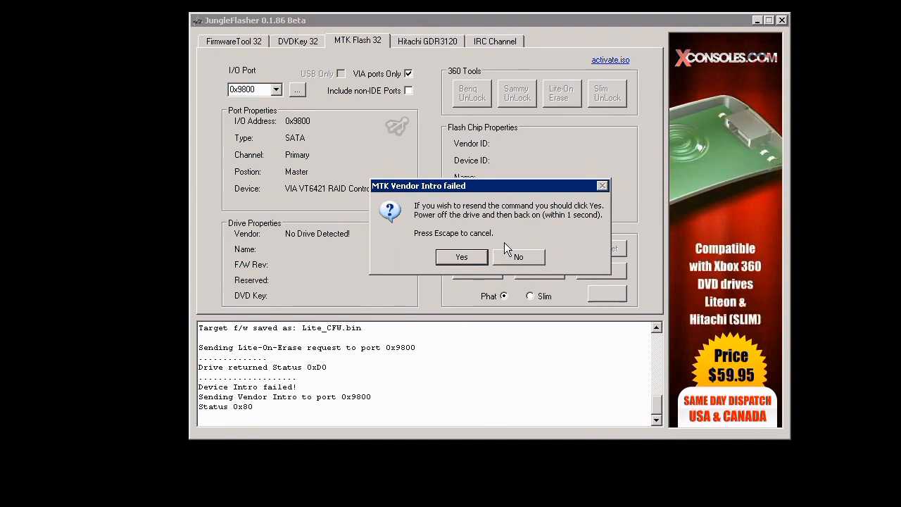
left_click(462, 260)
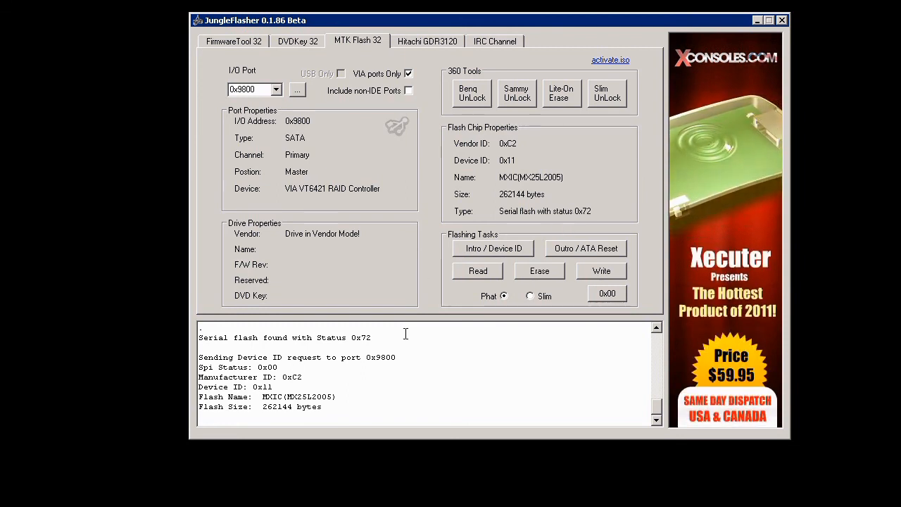
Write the target firmware to the drive's flash and let it verify OK
left_click(602, 270)
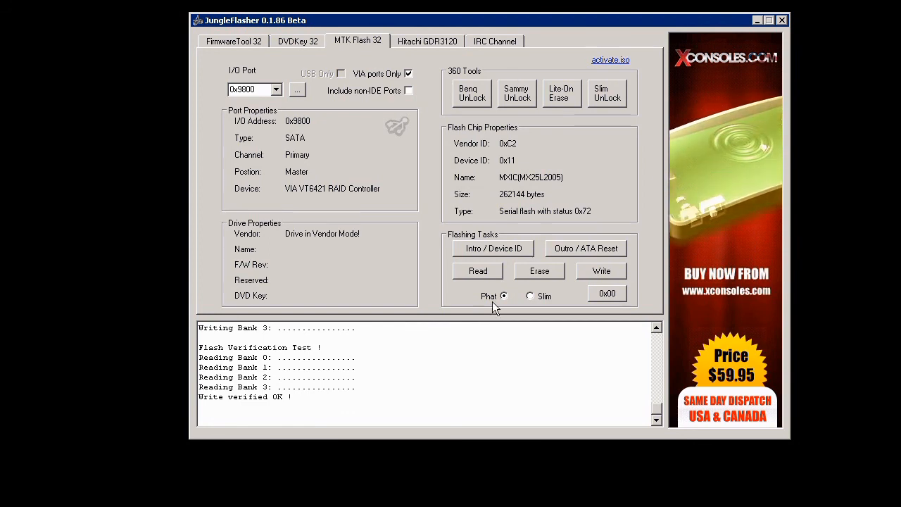
Send the vendor outro / ATA reset to port 0x9800 to leave vendor mode
left_click(600, 250)
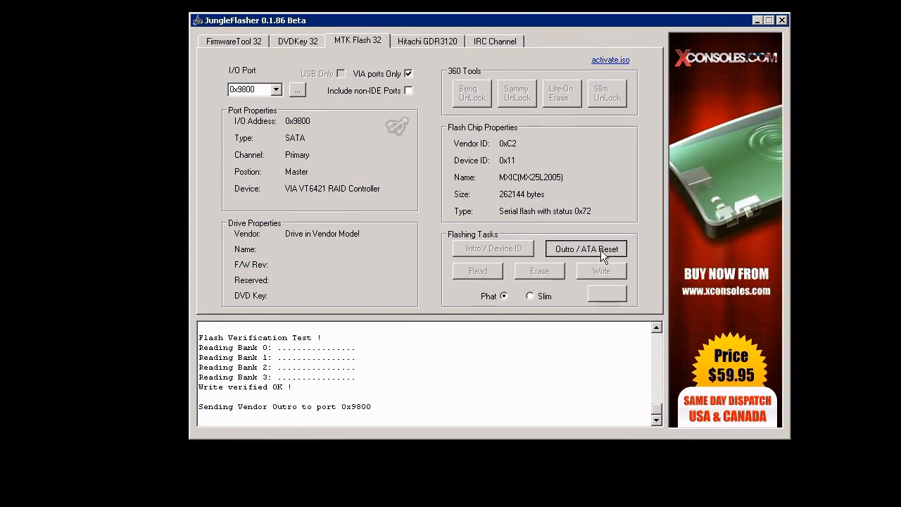